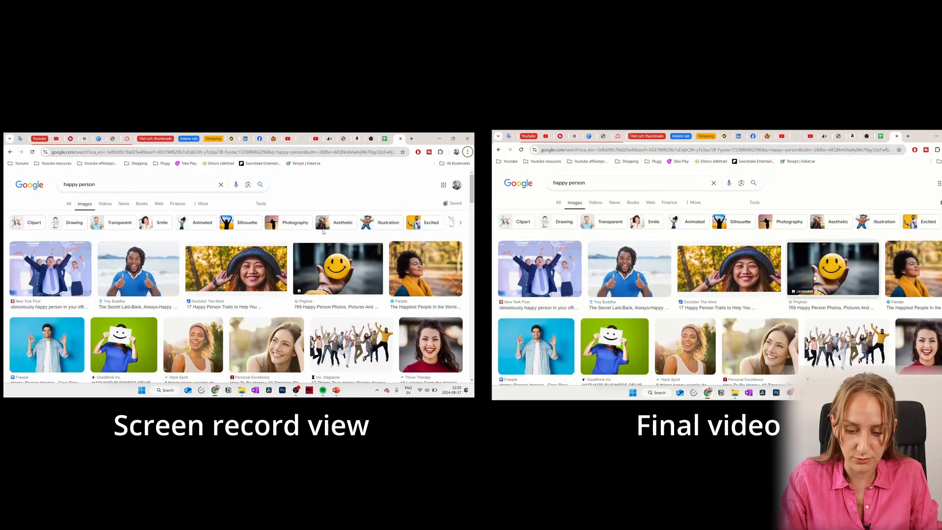
Switch through Spotify to PowerPoint and stop the screen recording so it is inserted on slide 2
click(324, 391)
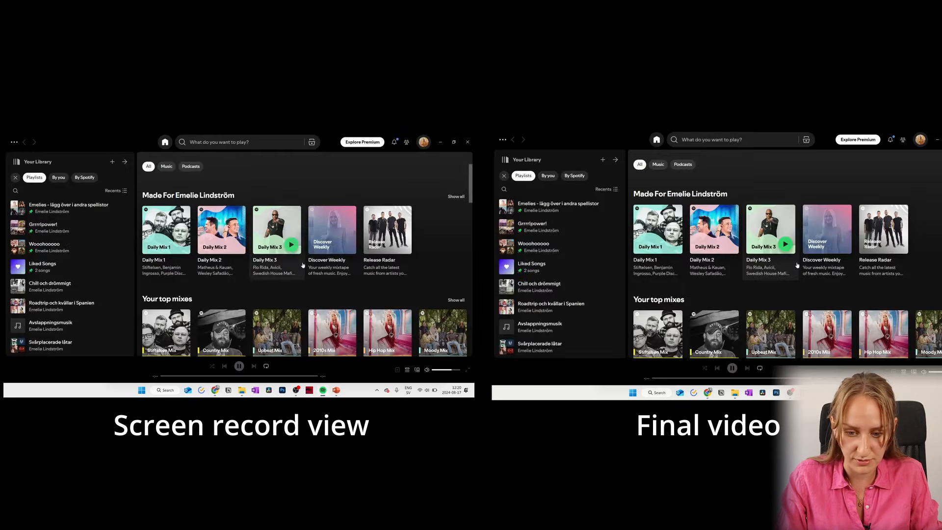
click(336, 391)
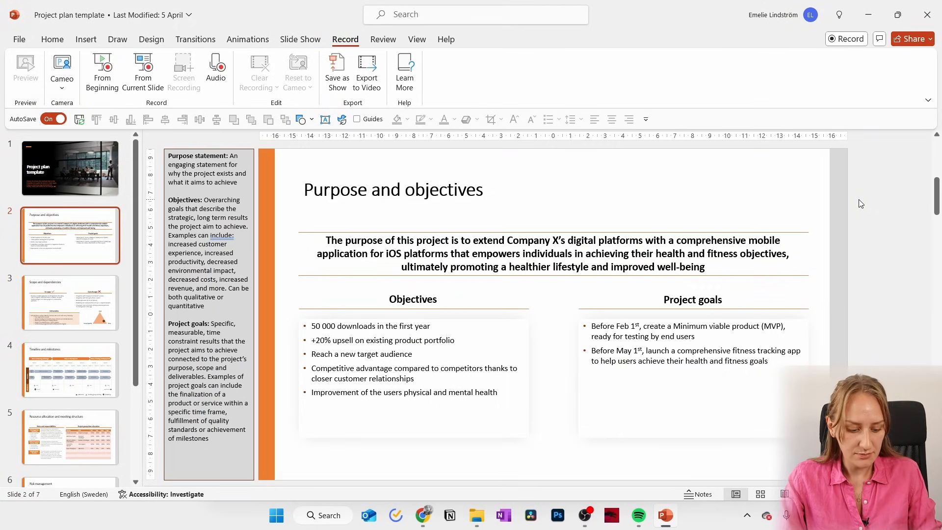
key(super+shift+q)
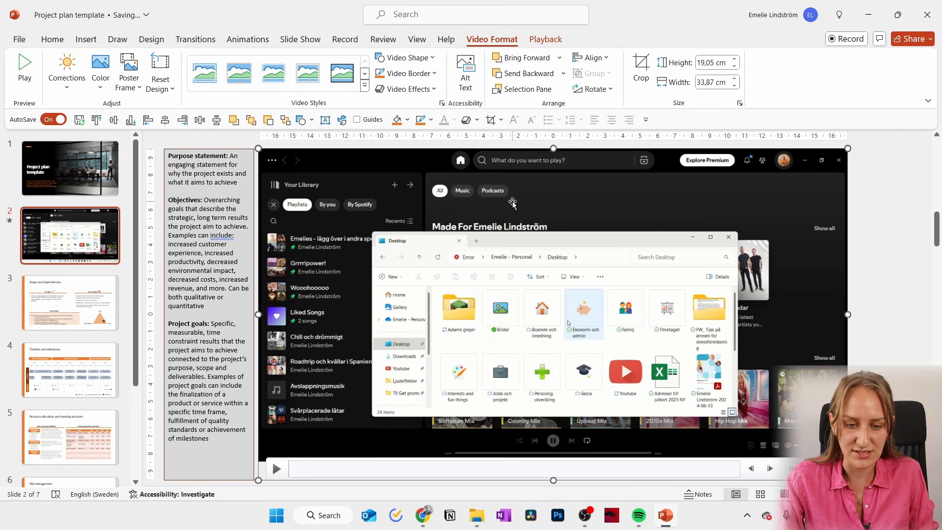
Open the option to save the screen recording inserted on slide 2 as a separate media file
right_click(559, 164)
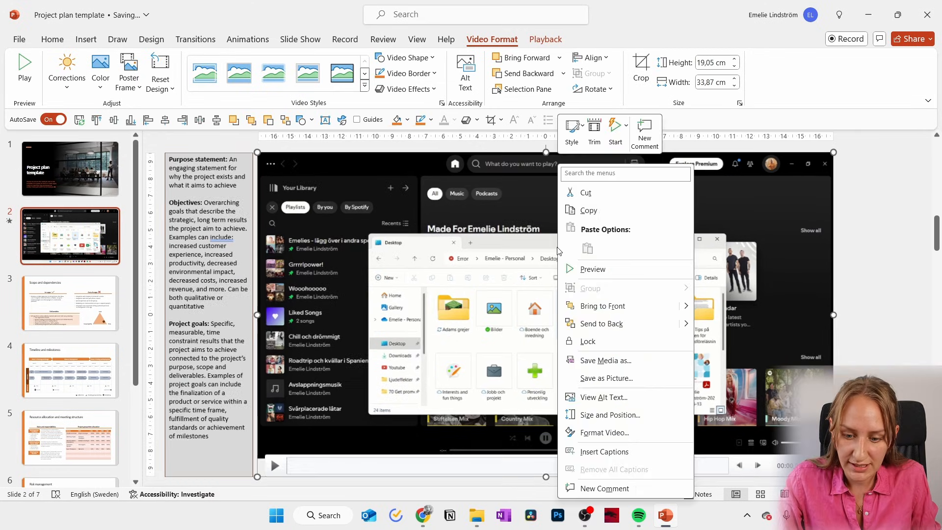
click(604, 360)
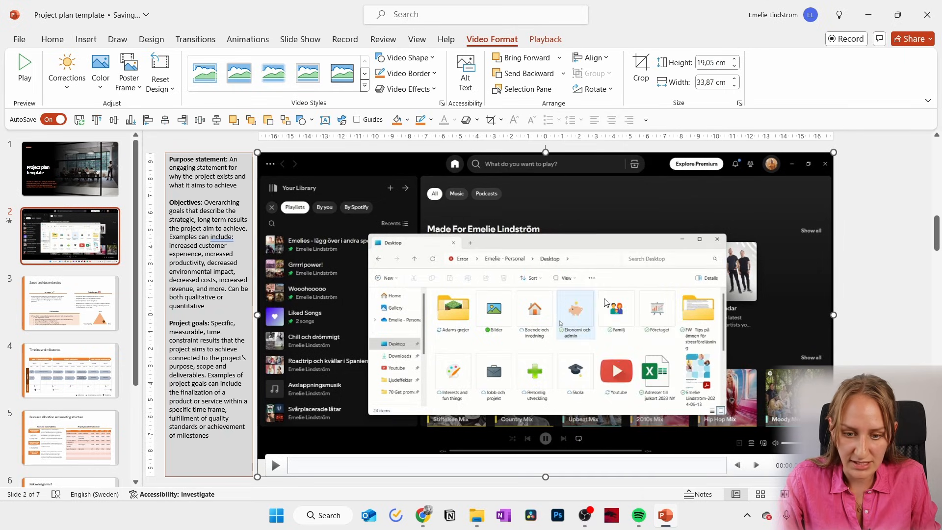
click(173, 319)
click(172, 319)
click(484, 371)
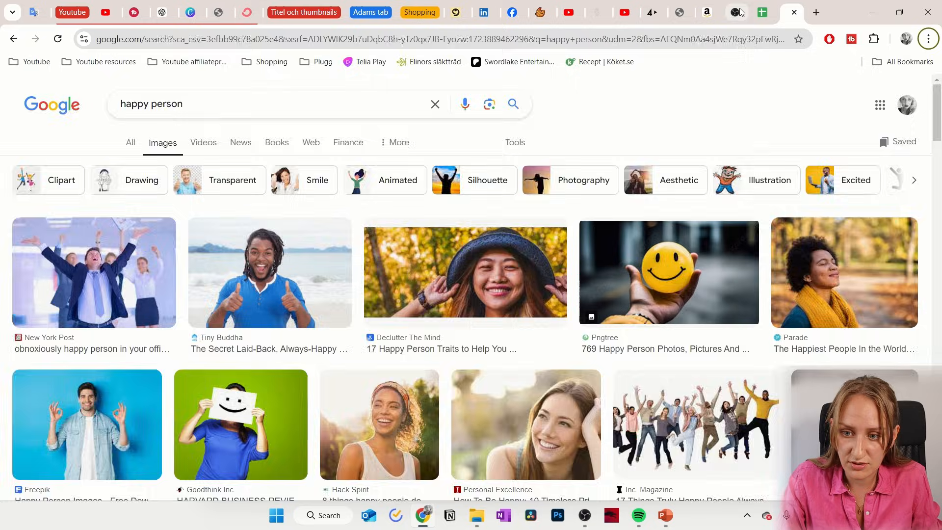
Switch to the OBS Studio website in Google Chrome and highlight its address, obsproject.com
click(741, 12)
click(166, 39)
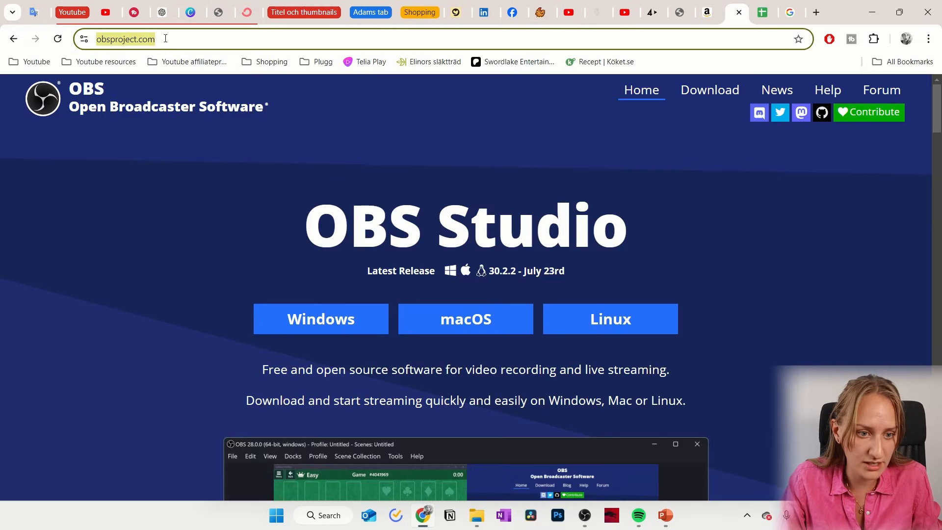
click(355, 224)
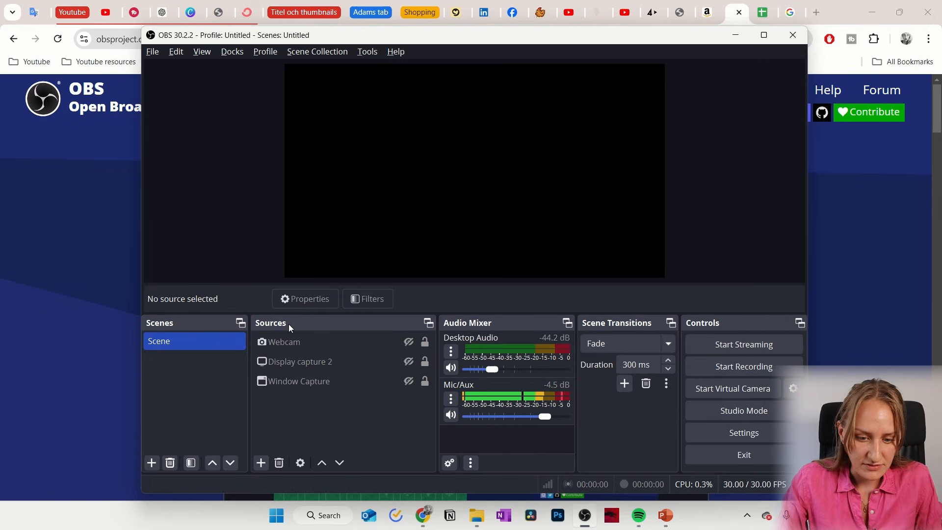
click(342, 362)
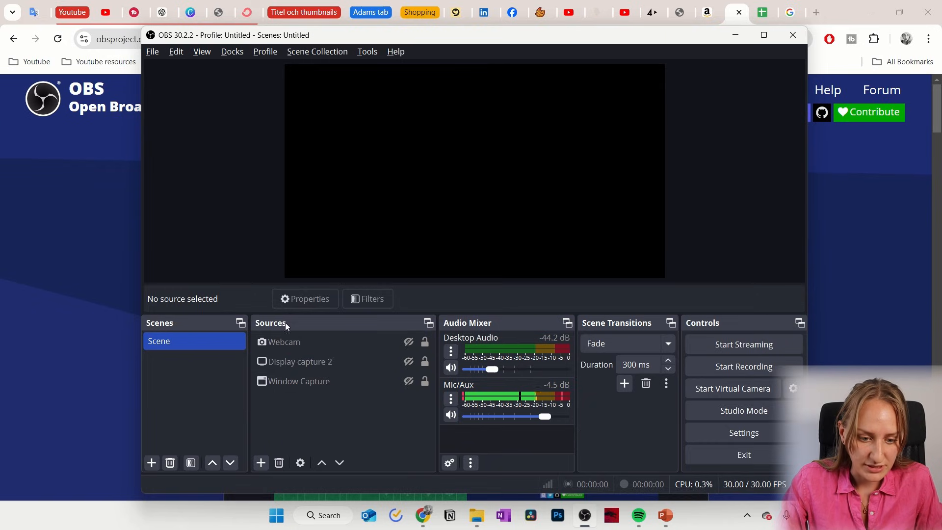
click(289, 416)
click(290, 384)
click(305, 425)
Add a display capture source named "Display Capture NEW" for the primary monitor, keeping the default capture settings
click(261, 463)
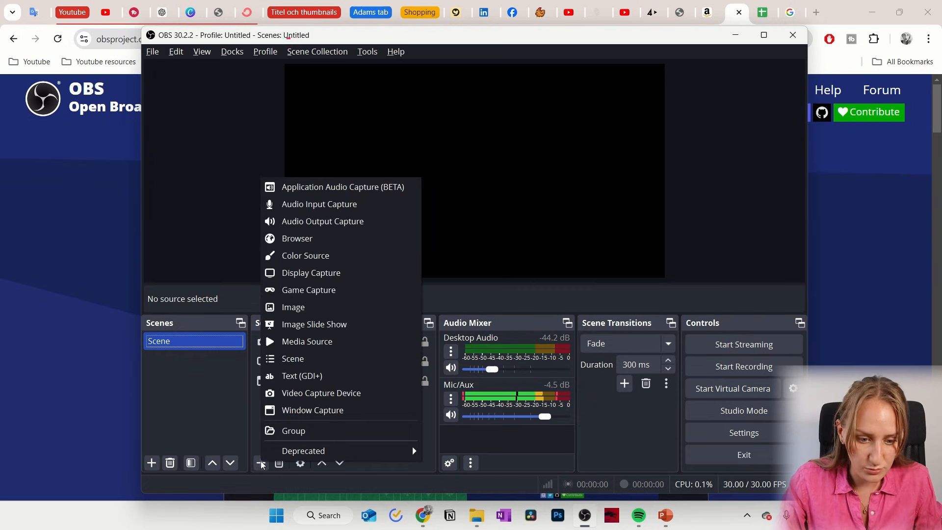
click(327, 273)
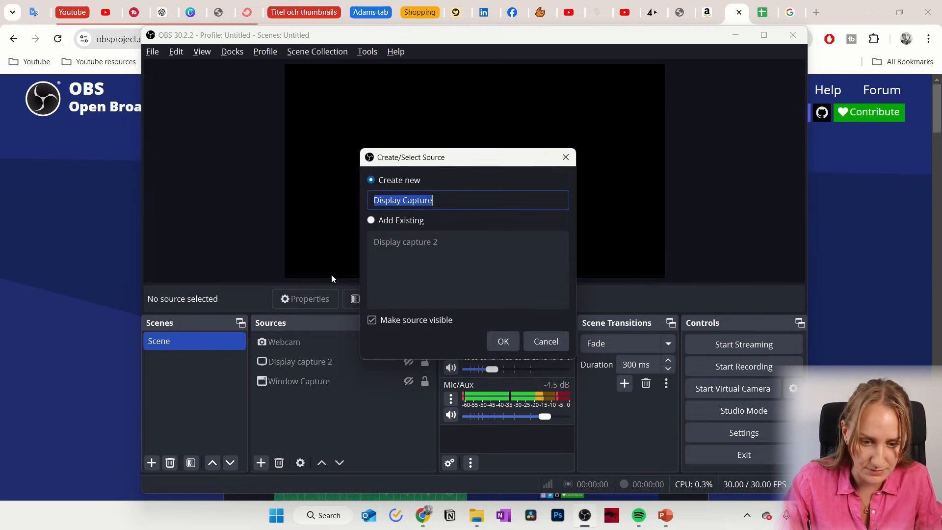
click(449, 201)
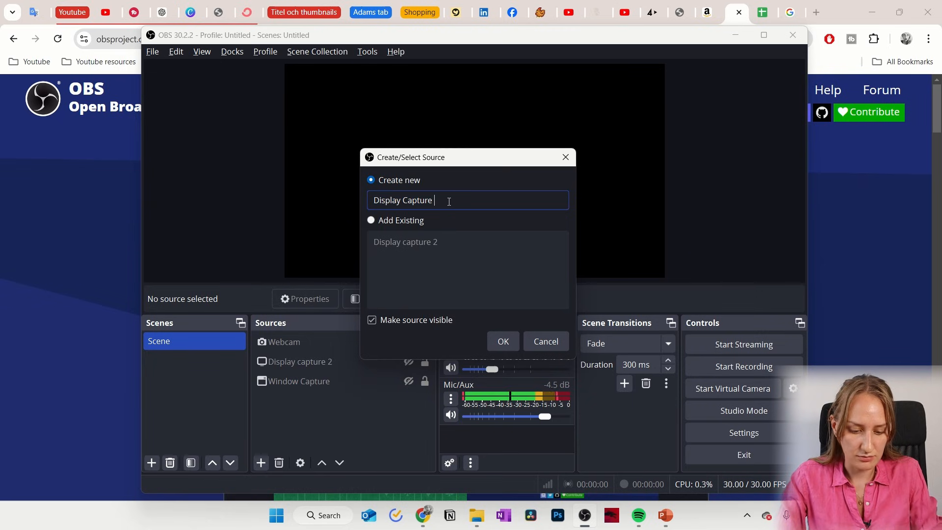
text(NEW)
key(Return)
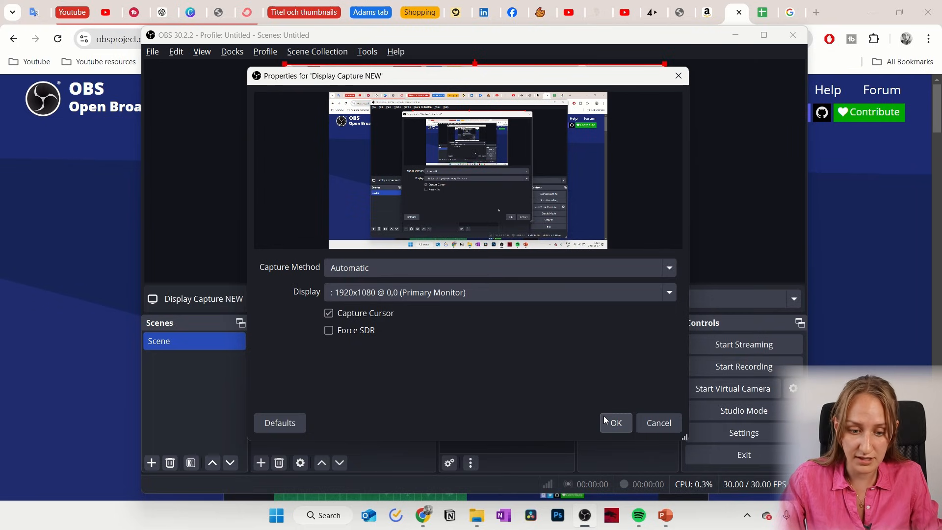
click(616, 424)
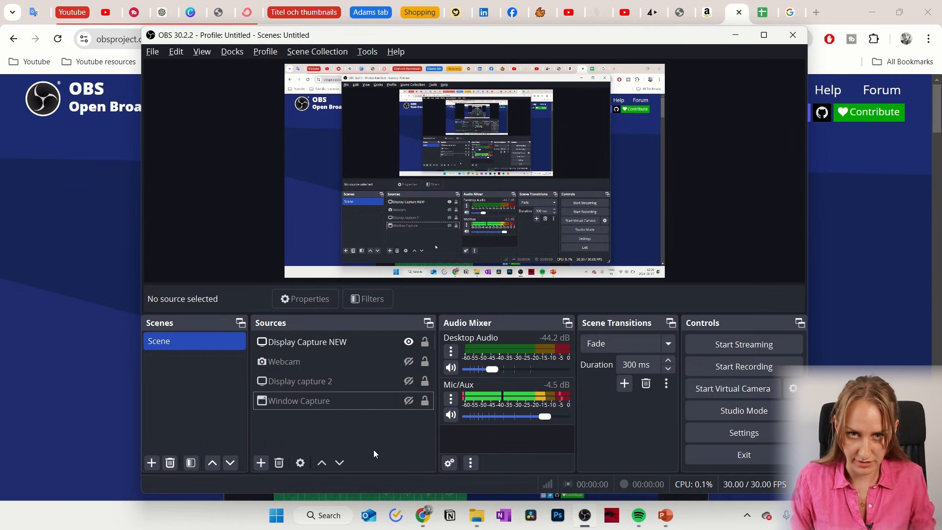
Add a new window capture source with the default name, capturing the Google Chrome window with its cursor
click(266, 461)
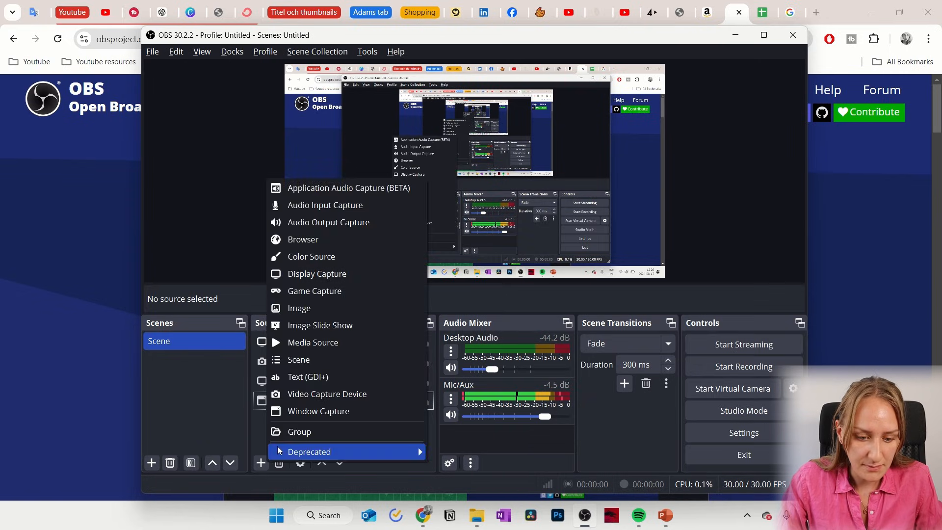
click(316, 417)
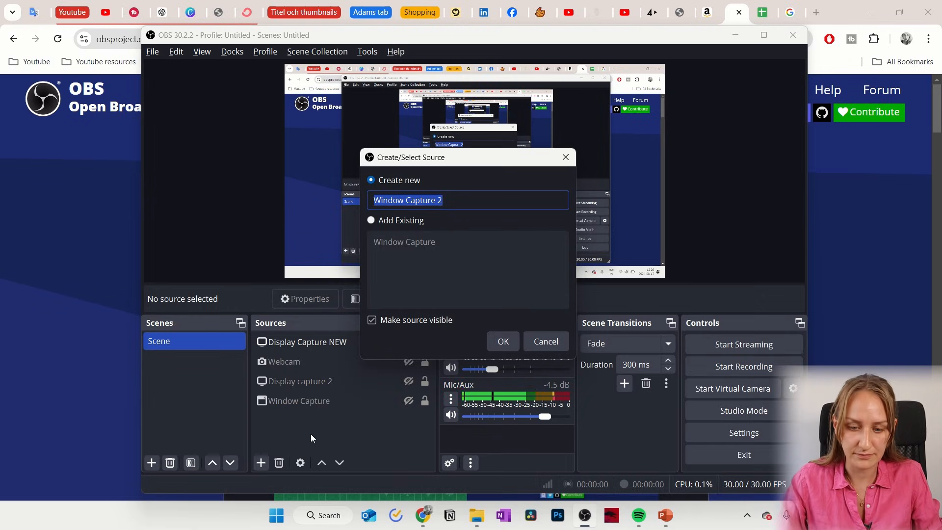
click(504, 341)
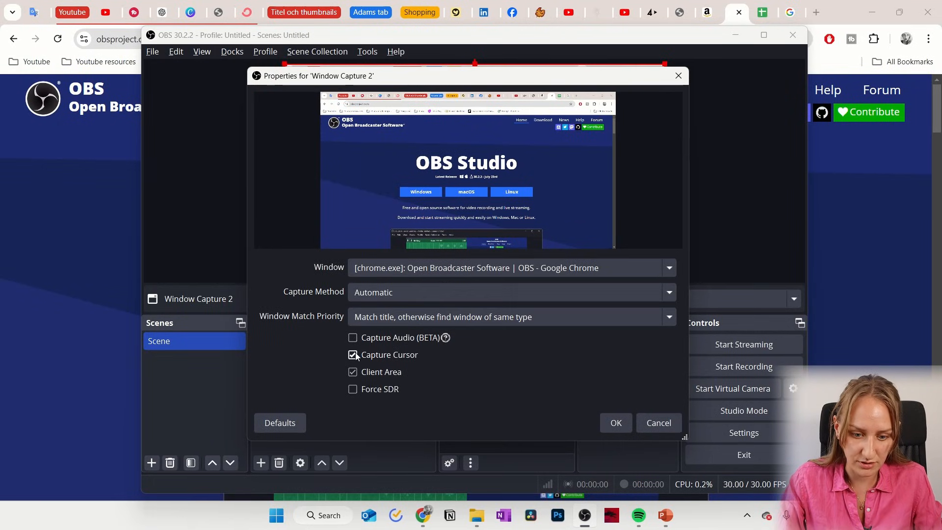
click(616, 423)
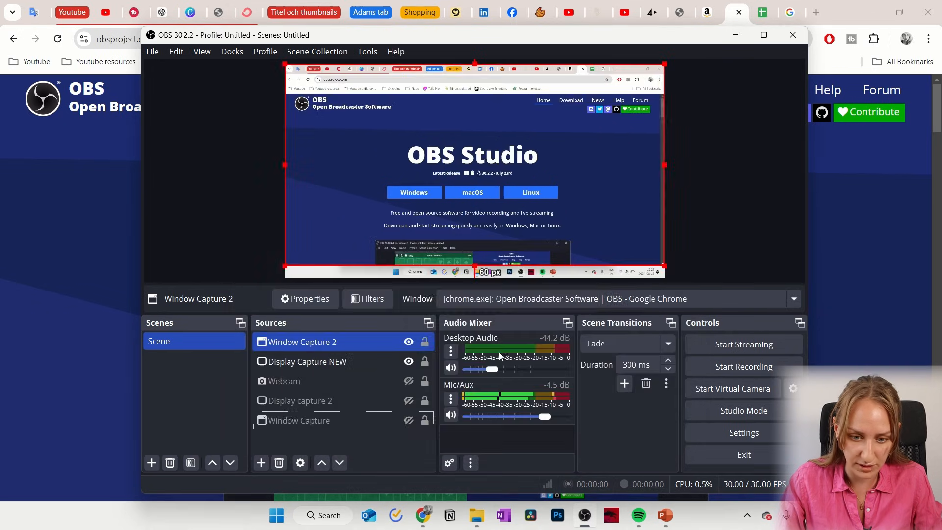
Check the windows available to Window Capture 2 and keep the OBS website window in Google Chrome selected
click(340, 342)
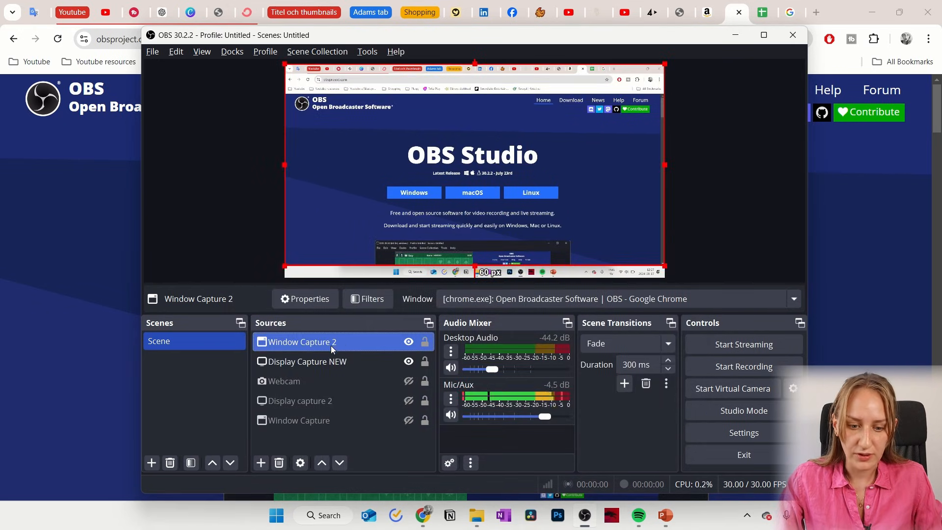
click(716, 299)
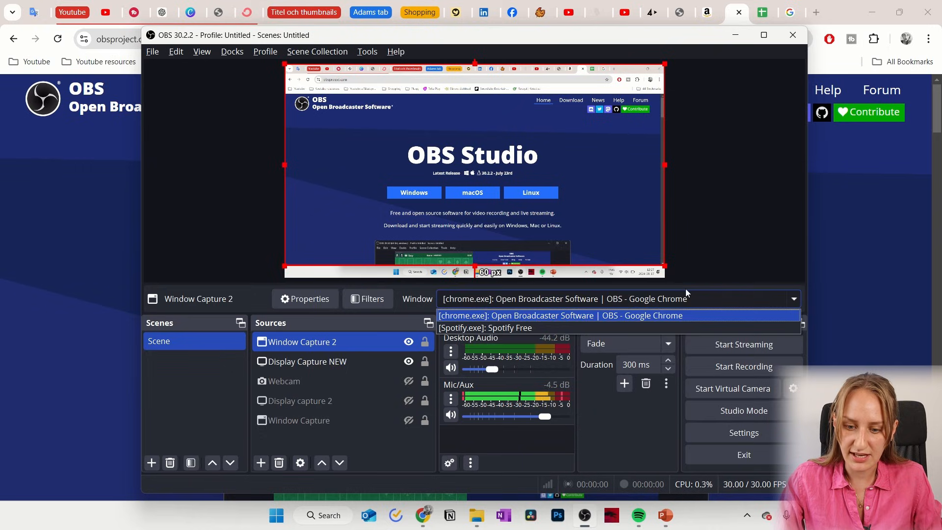
click(554, 316)
click(316, 443)
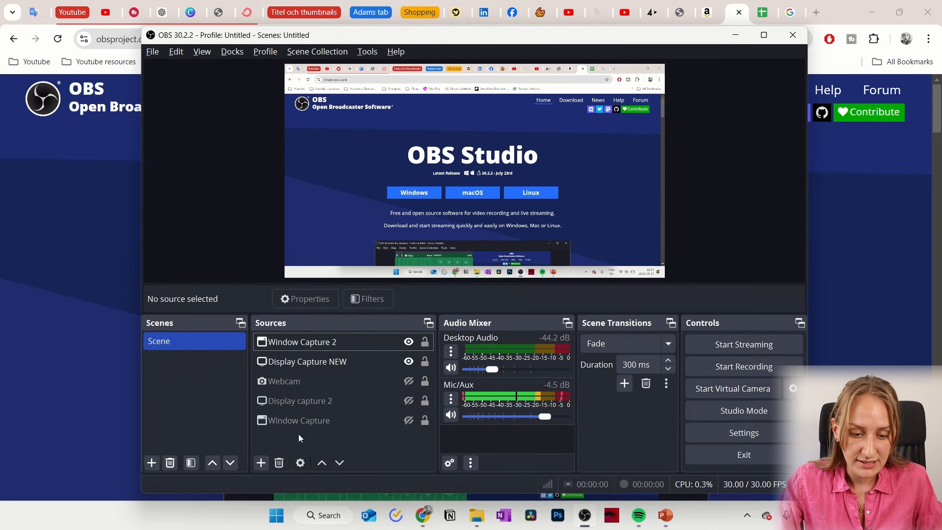
Add a video capture device source using the HD Webcam and place it in the canvas's upper-right corner
click(262, 462)
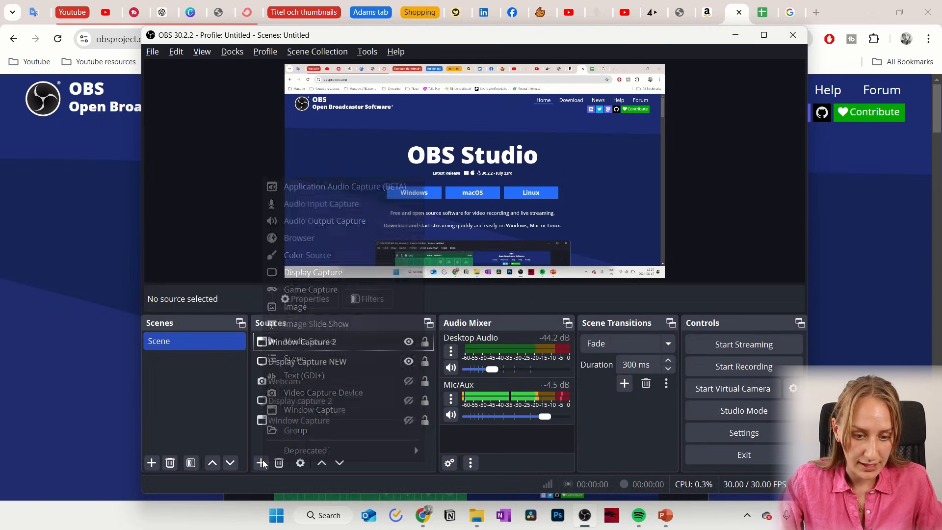
click(352, 393)
click(501, 341)
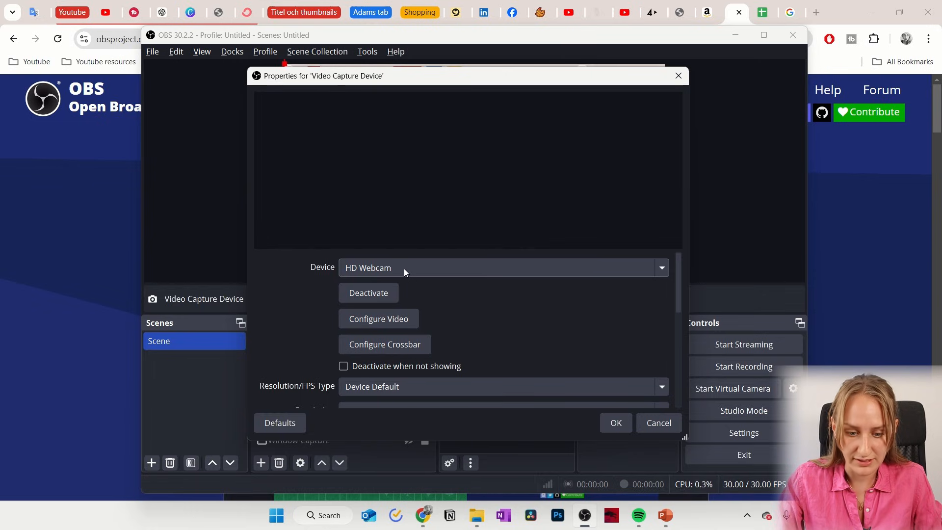
scroll(492, 299, down, 2)
scroll(428, 259, up, 2)
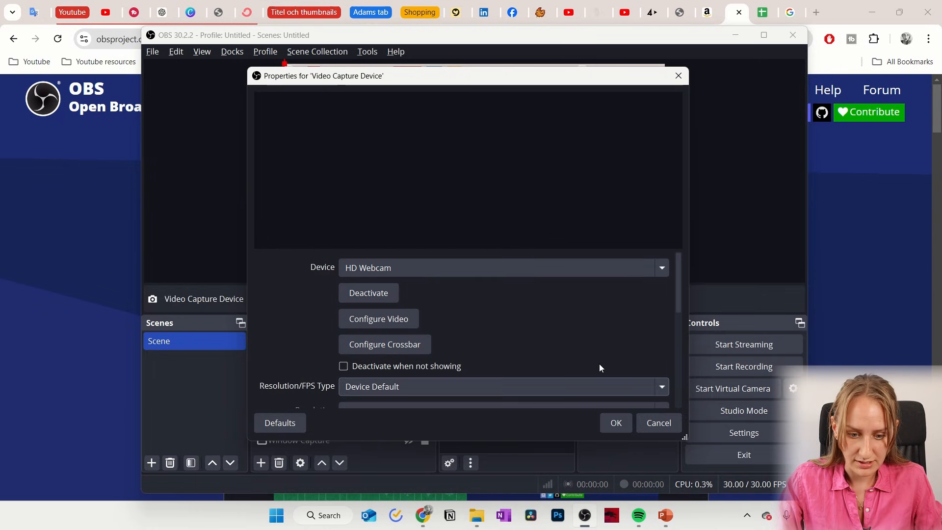
click(614, 425)
drag(538, 199, 636, 113)
click(714, 216)
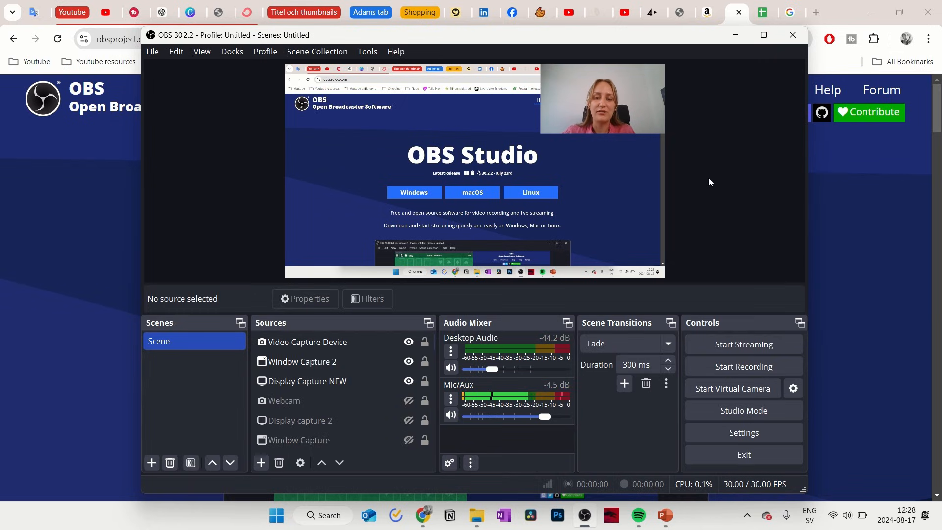
Show the Window Capture 2 source and try resizing it and Display Capture NEW on the canvas
click(319, 348)
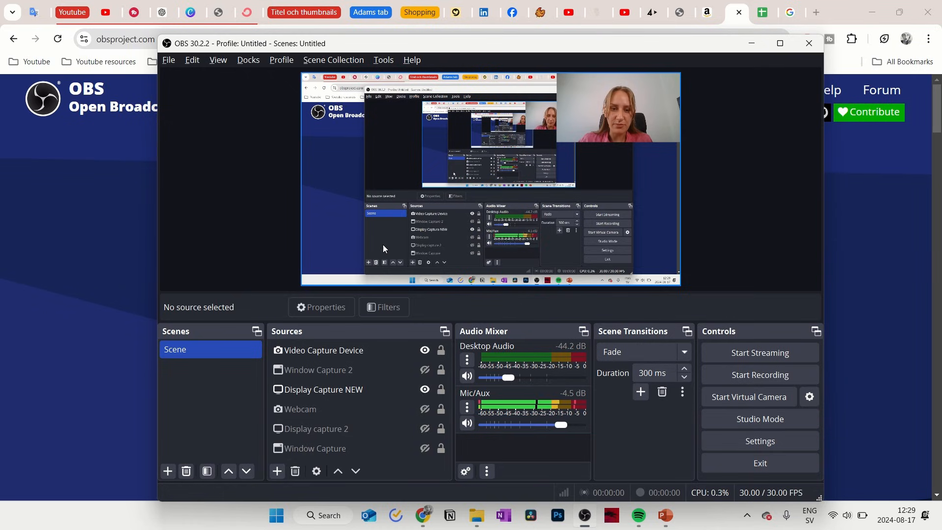
click(425, 370)
click(322, 172)
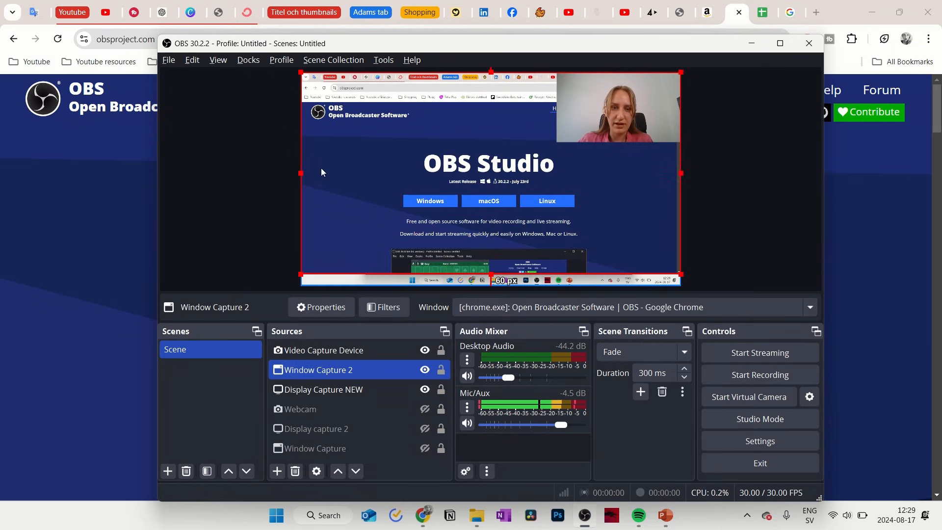
drag(301, 172, 476, 180)
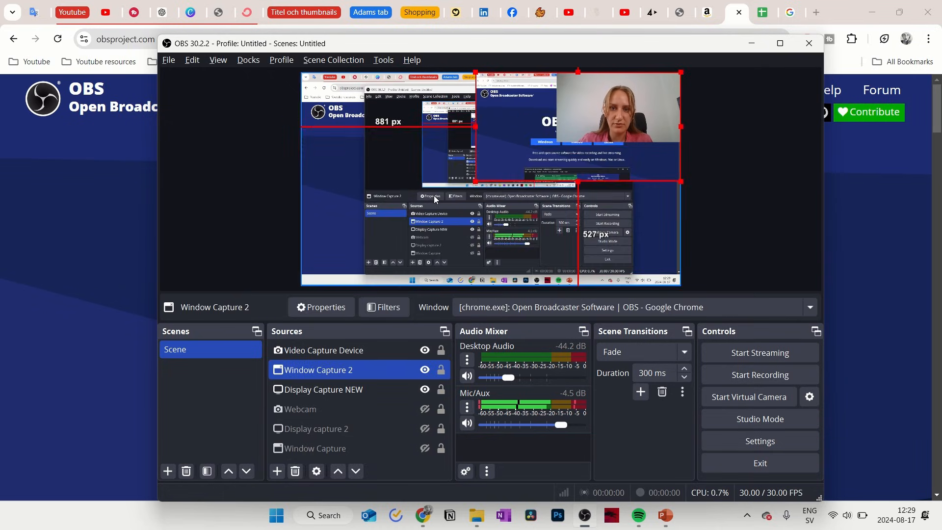
click(435, 199)
mouse_move(681, 286)
mouse_down()
mouse_move(551, 203)
mouse_move(511, 227)
mouse_move(655, 294)
mouse_move(681, 286)
mouse_up()
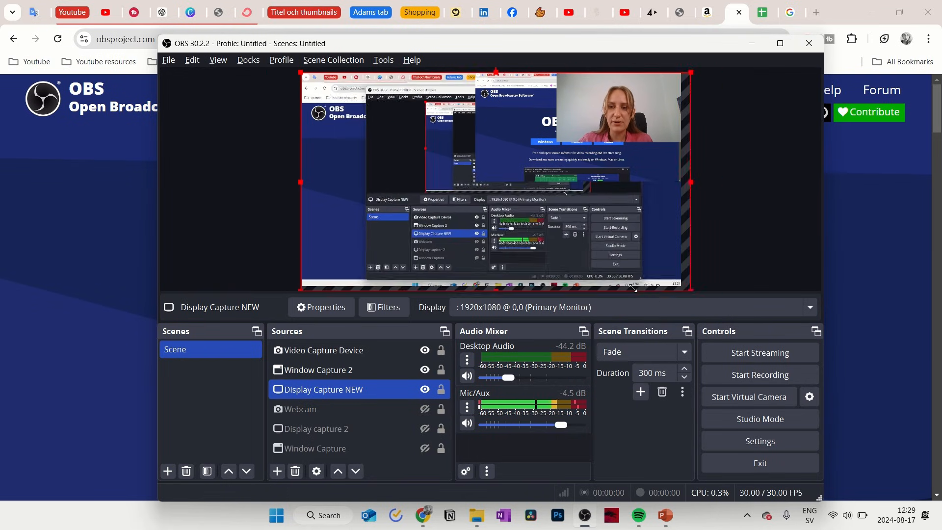
Hide the Window Capture 2 and Video Capture Device sources, leaving only Display Capture NEW active
click(392, 369)
ctrl+click(447, 357)
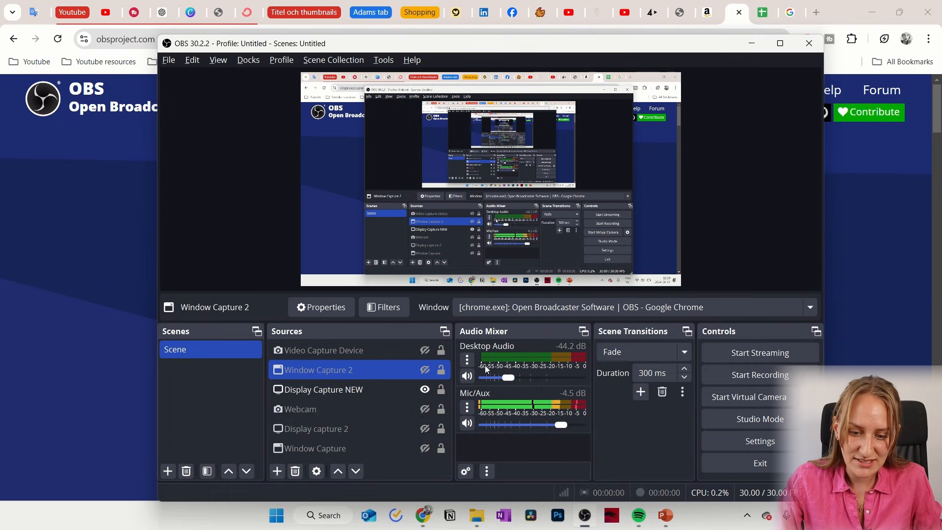
right_click(464, 378)
click(472, 425)
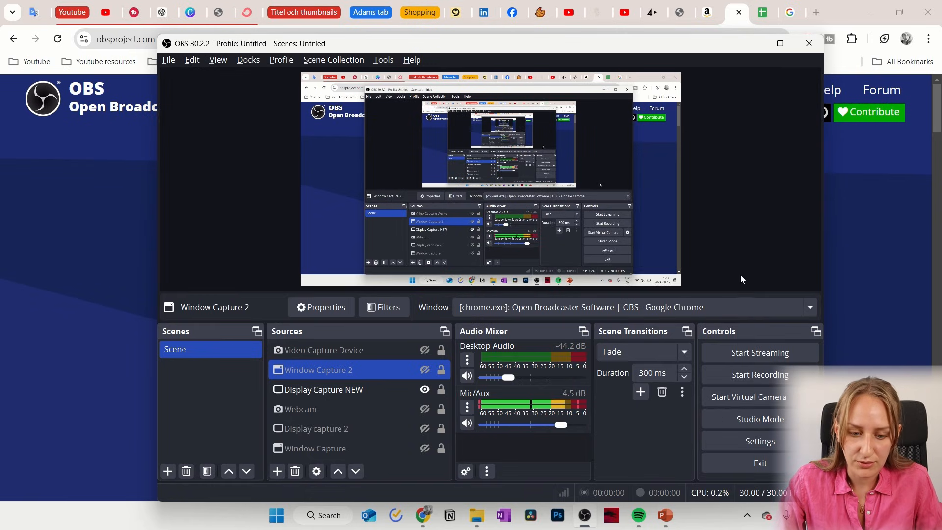
Show the Video Capture Device source again and start recording
click(424, 350)
click(789, 376)
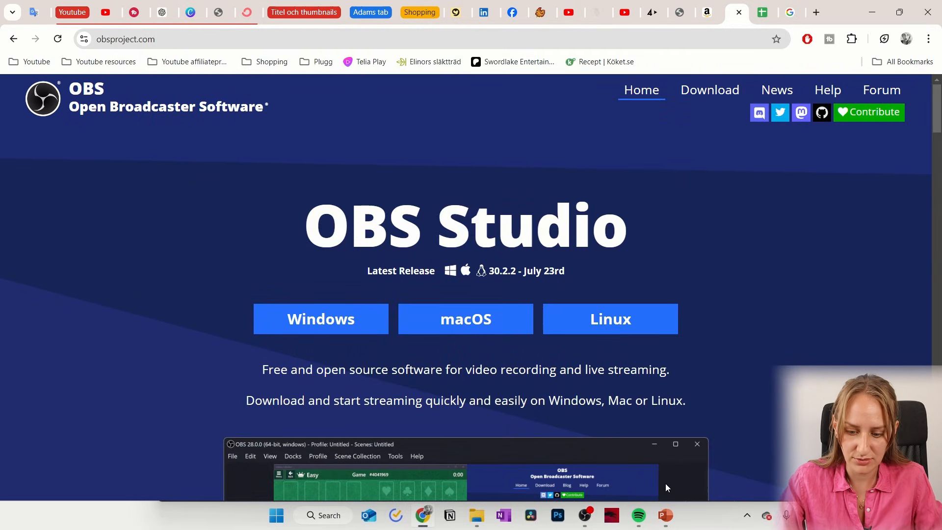
Switch through PowerPoint and Spotify while recording, return to OBS Studio and stop the recording
click(665, 515)
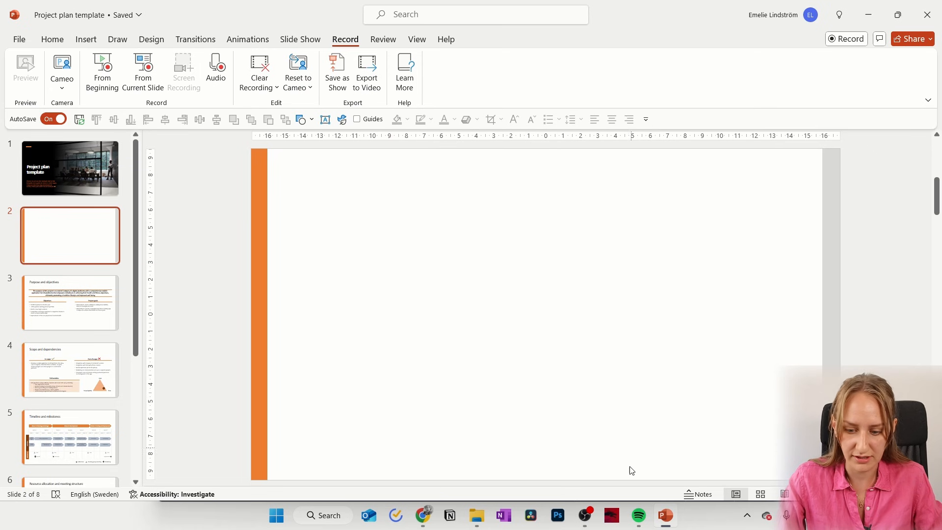
click(638, 515)
click(584, 515)
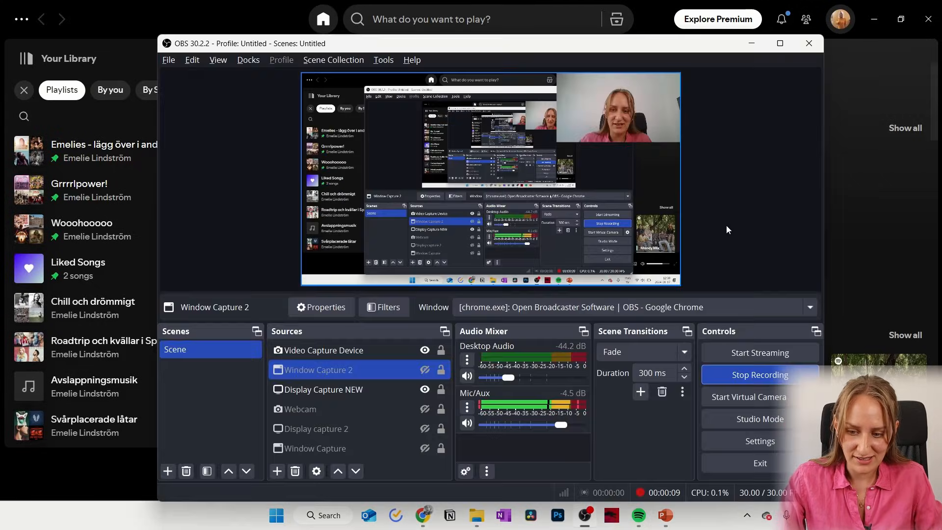
click(757, 380)
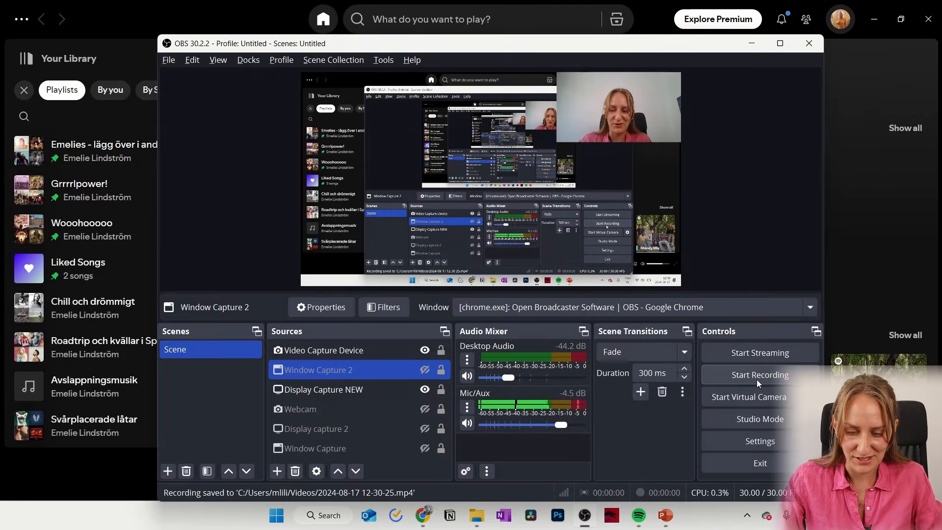
Show the folder of saved recordings to view the new video file, and close the folder
click(169, 61)
click(189, 78)
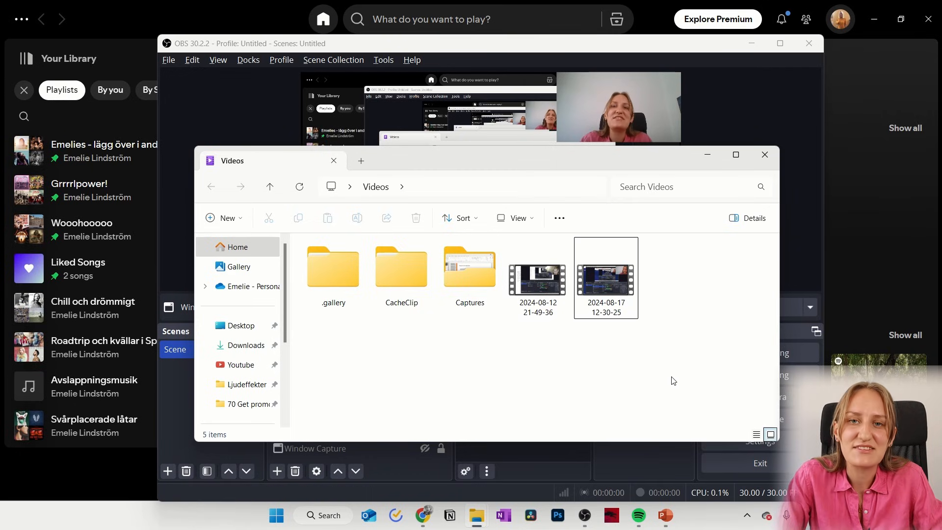
click(764, 154)
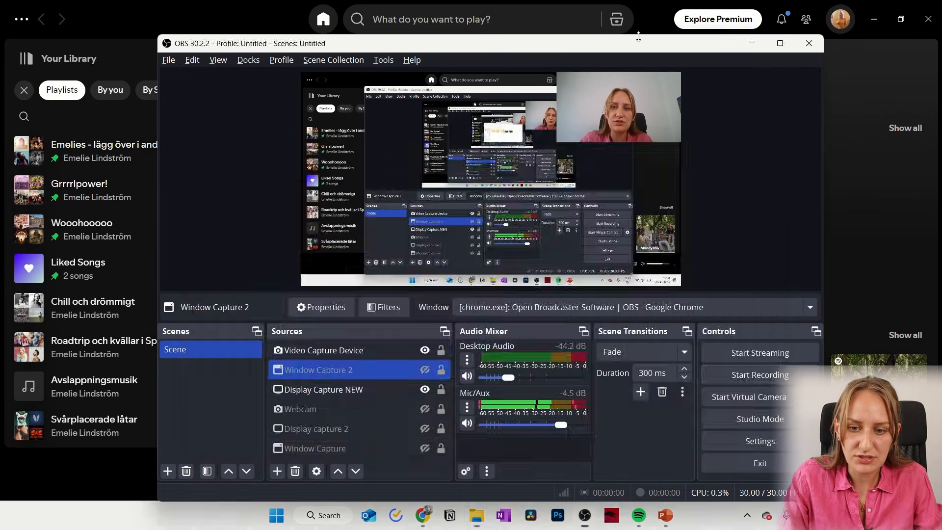
ctrl+click(376, 393)
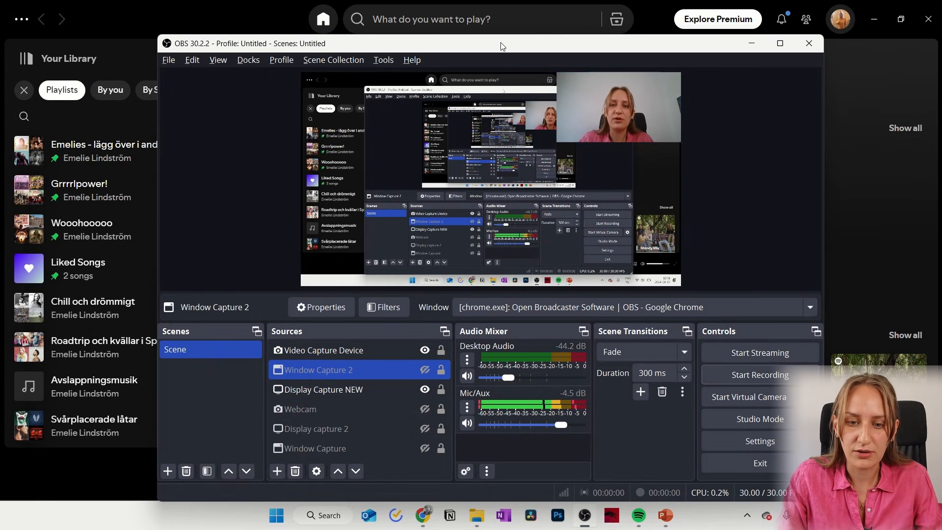